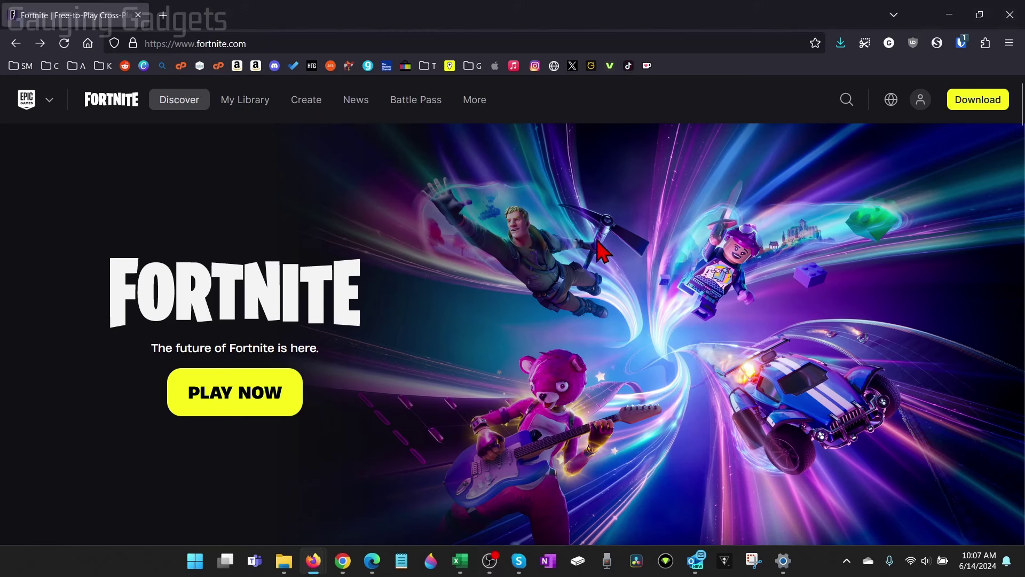
Step: Download the Epic Games installer from the Fortnite website and save it to Downloads
left_click(981, 113)
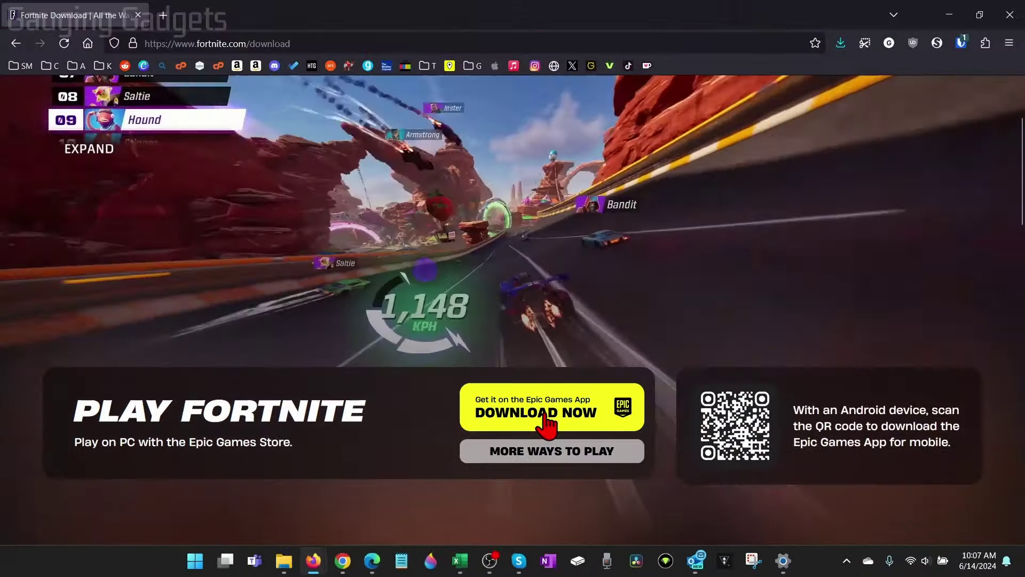
left_click(545, 413)
left_click(374, 350)
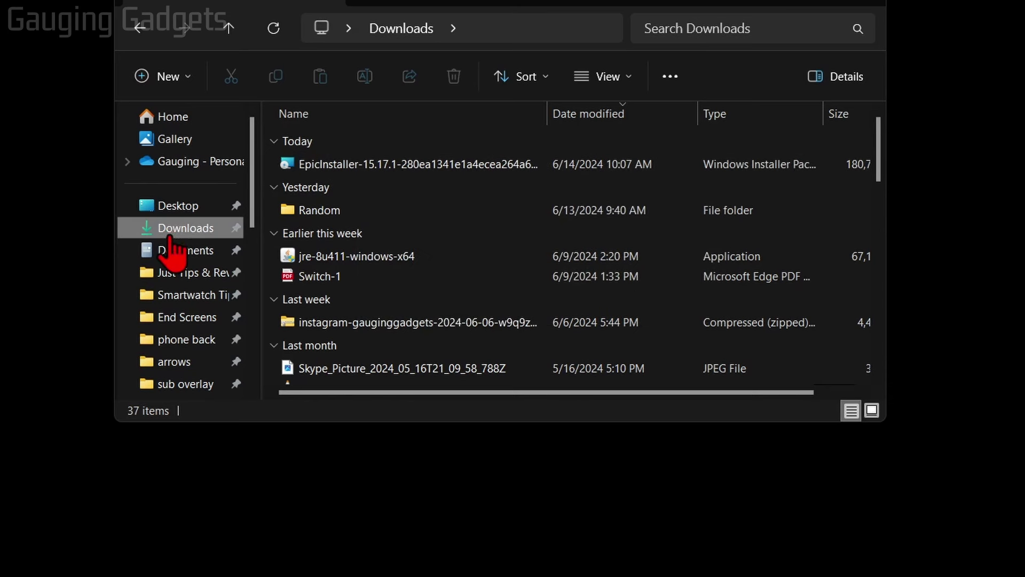
Step: Run EpicInstaller from Downloads and install the Epic Games Launcher
double_click(394, 165)
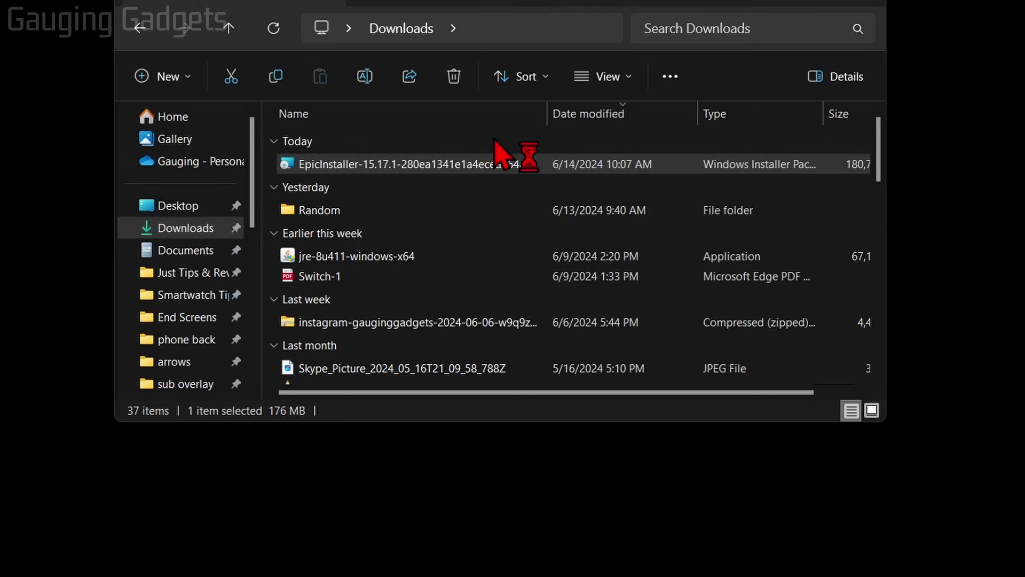
left_click(596, 422)
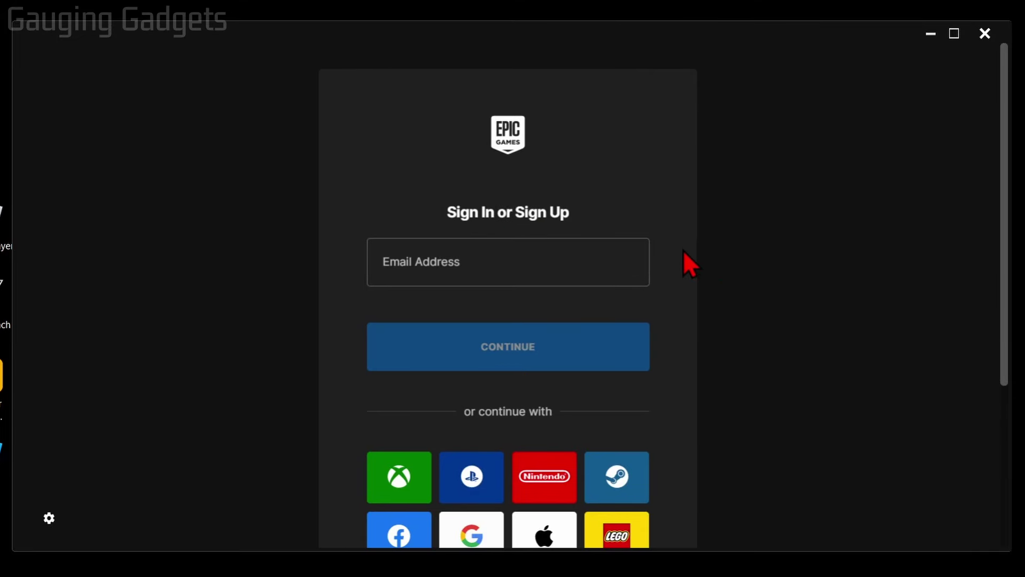
Step: Enter the account email address on the Epic Games sign-in screen
left_click(508, 261)
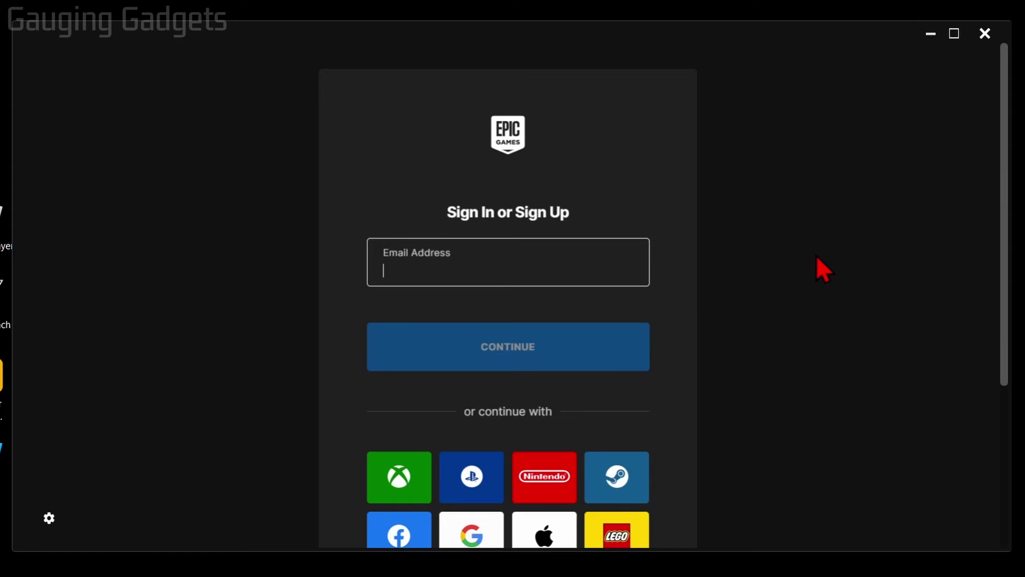
scroll(761, 272, "down", 2)
scroll(762, 281, "down", 2)
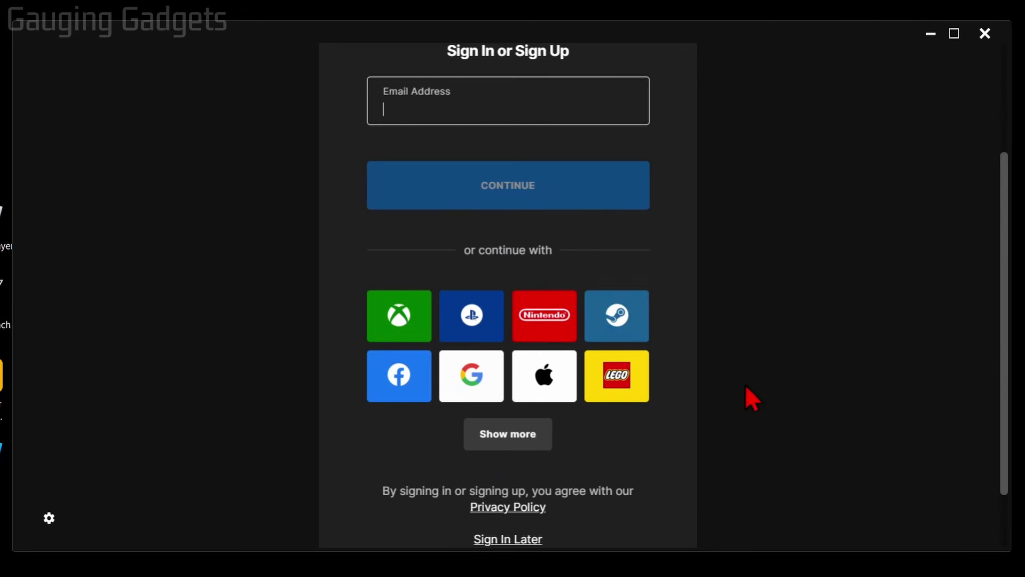
scroll(741, 382, "up", 4)
left_click(495, 250)
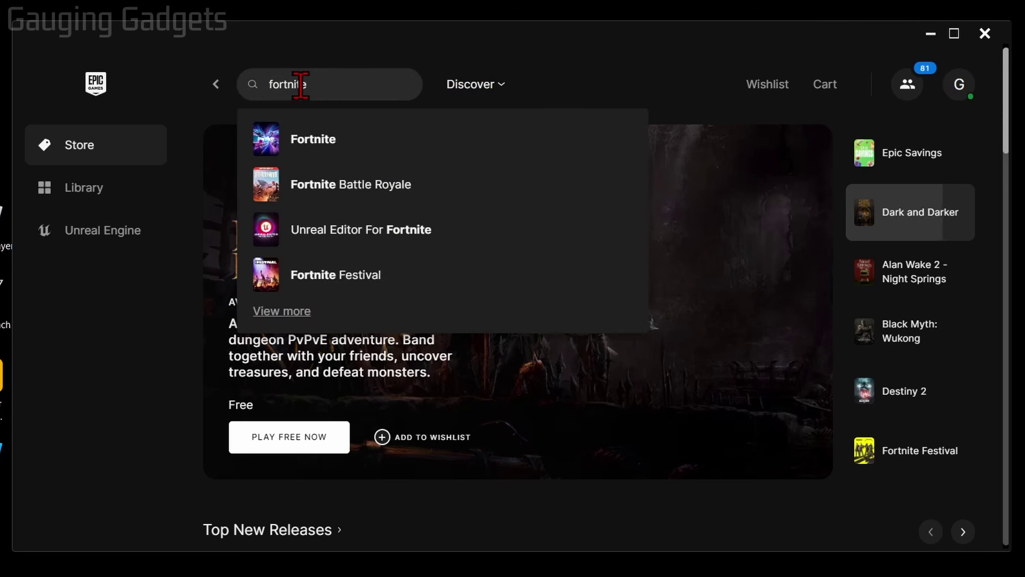
Step: Get Fortnite for free from its store page and accept the store licence agreement
left_click(300, 154)
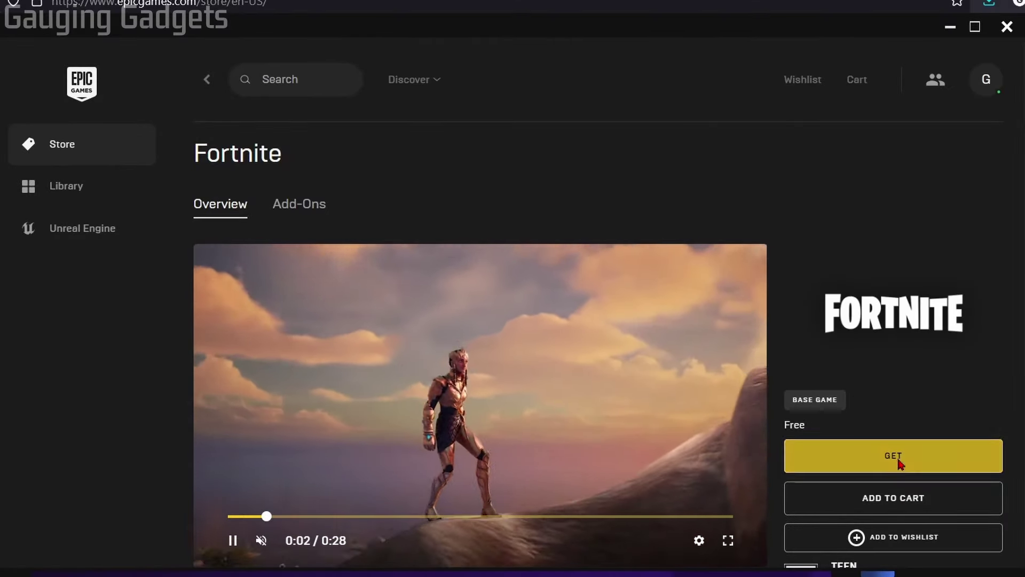
left_click(900, 463)
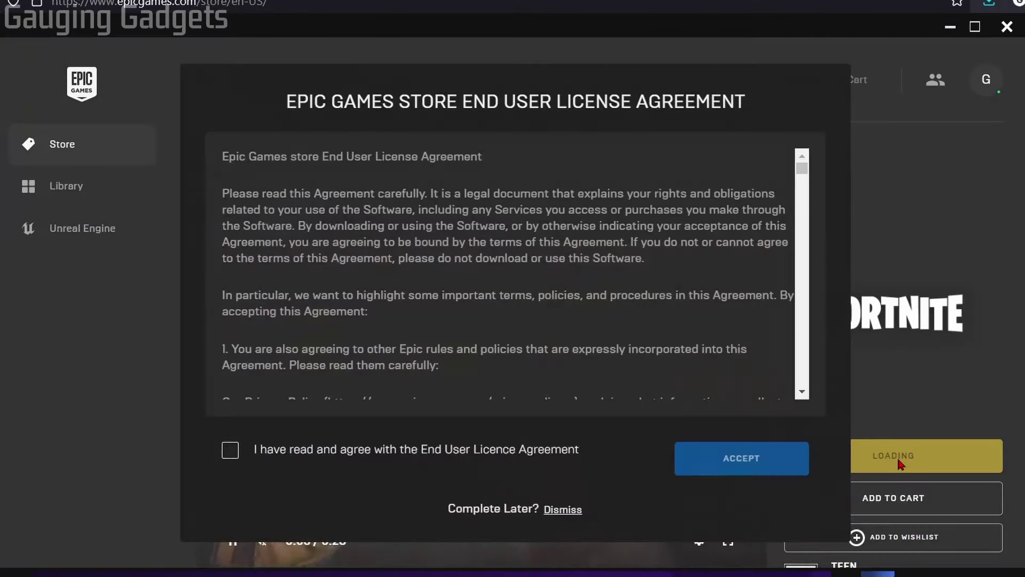
left_click(230, 452)
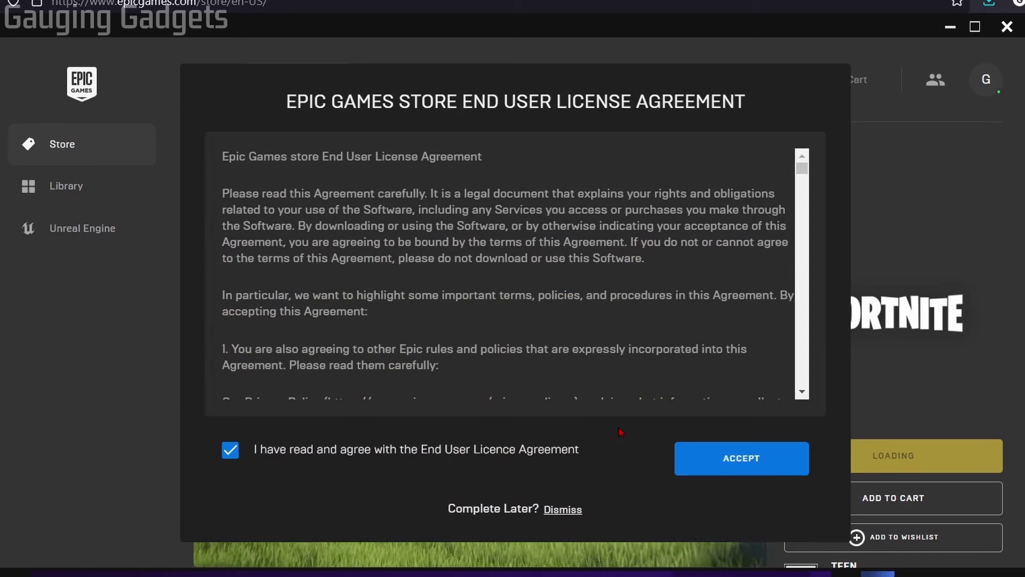
left_click(738, 467)
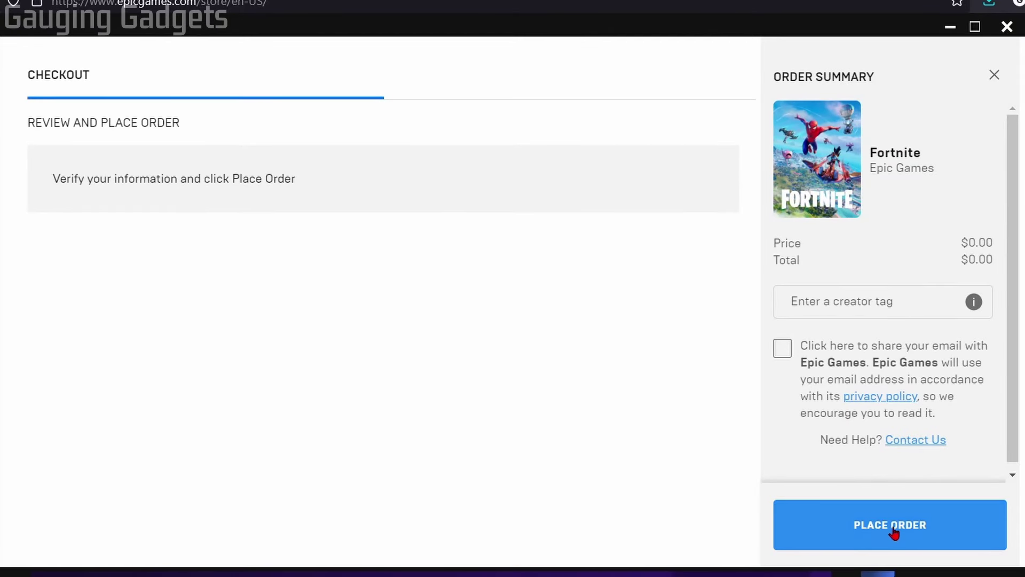
Step: Place the $0.00 Fortnite order and accept the Fortnite End User License Agreement
left_click(886, 527)
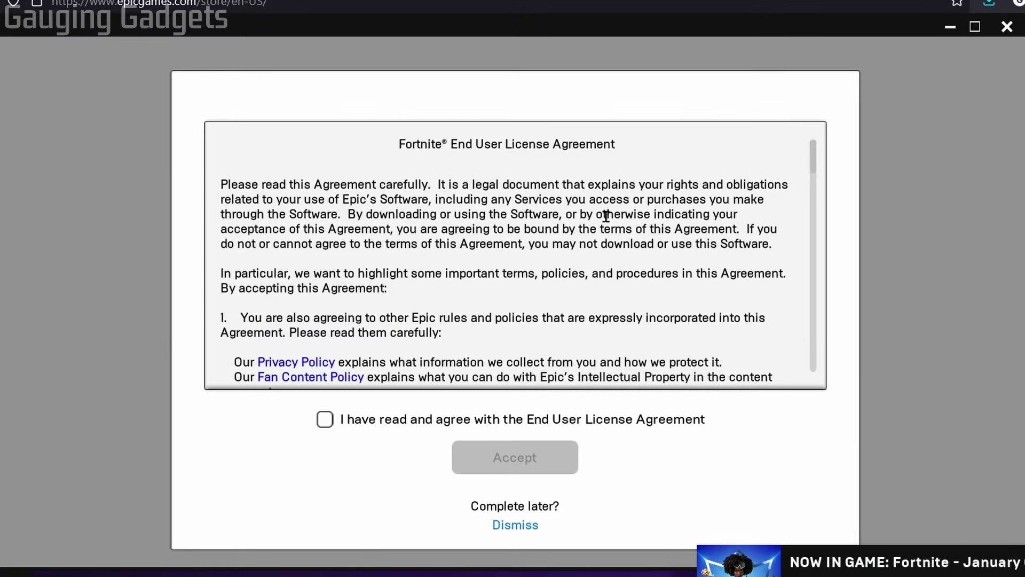
left_click(326, 420)
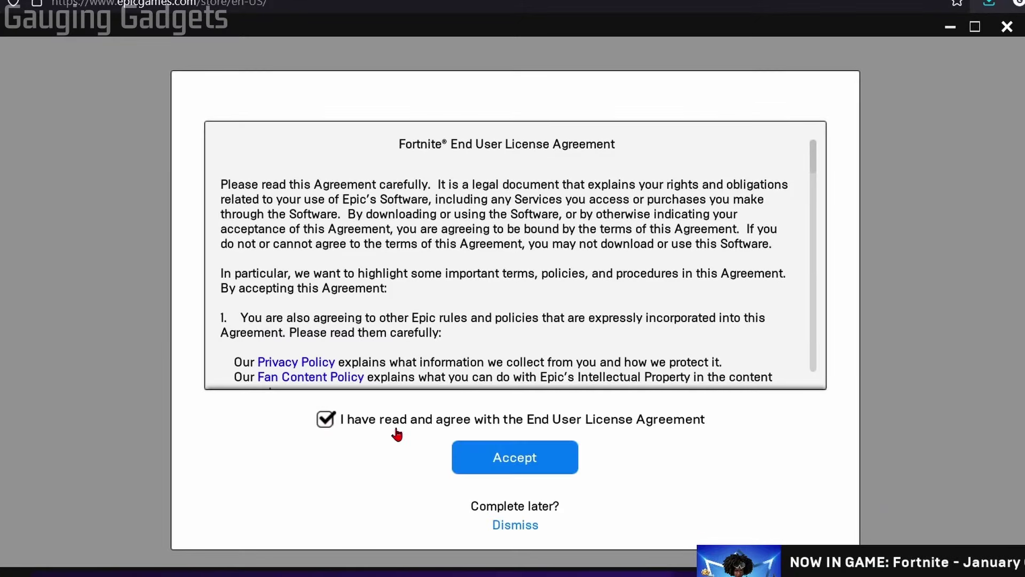
left_click(519, 463)
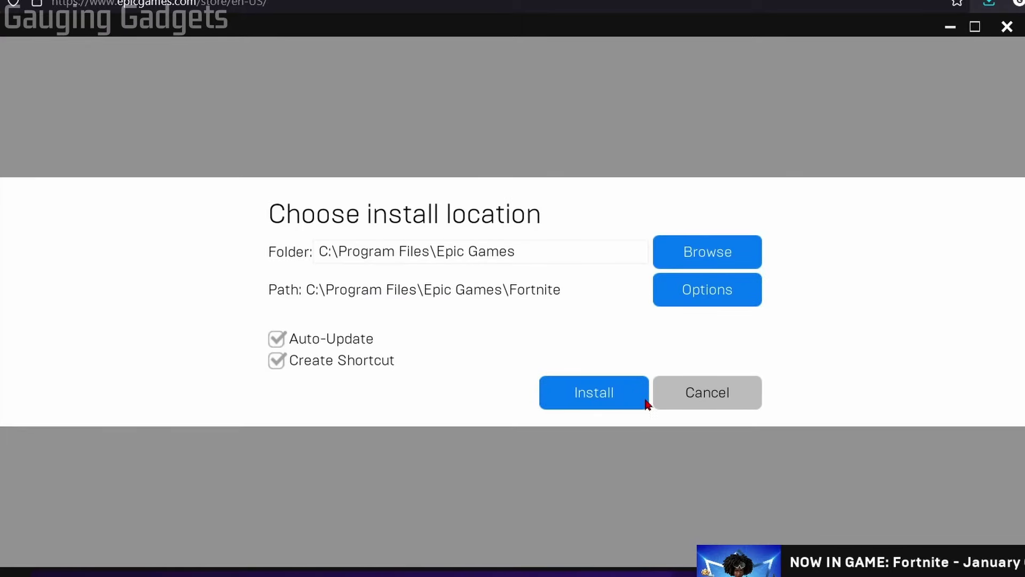
Step: Install Fortnite into Program Files and check the finished download progress
left_click(596, 401)
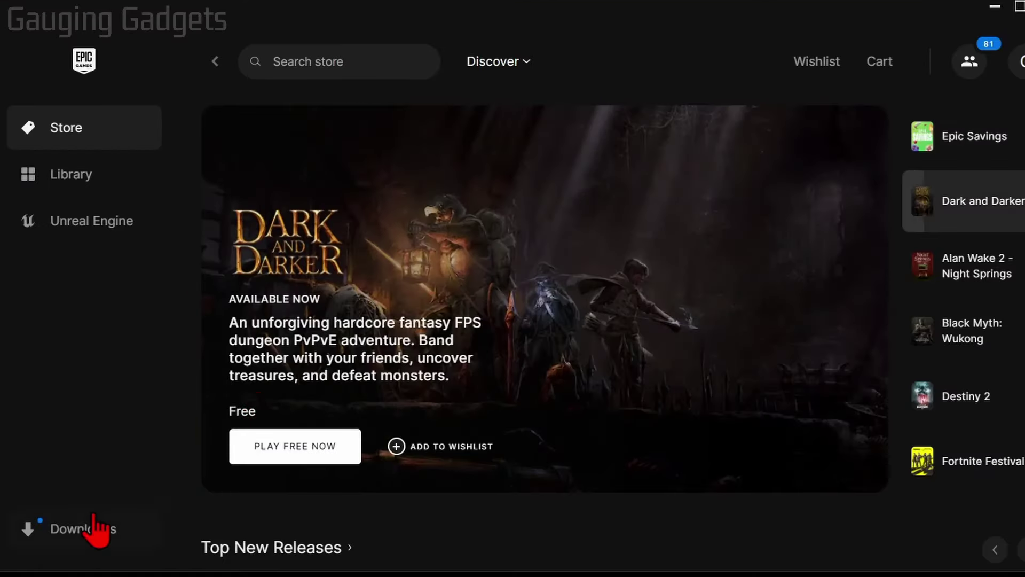
left_click(87, 529)
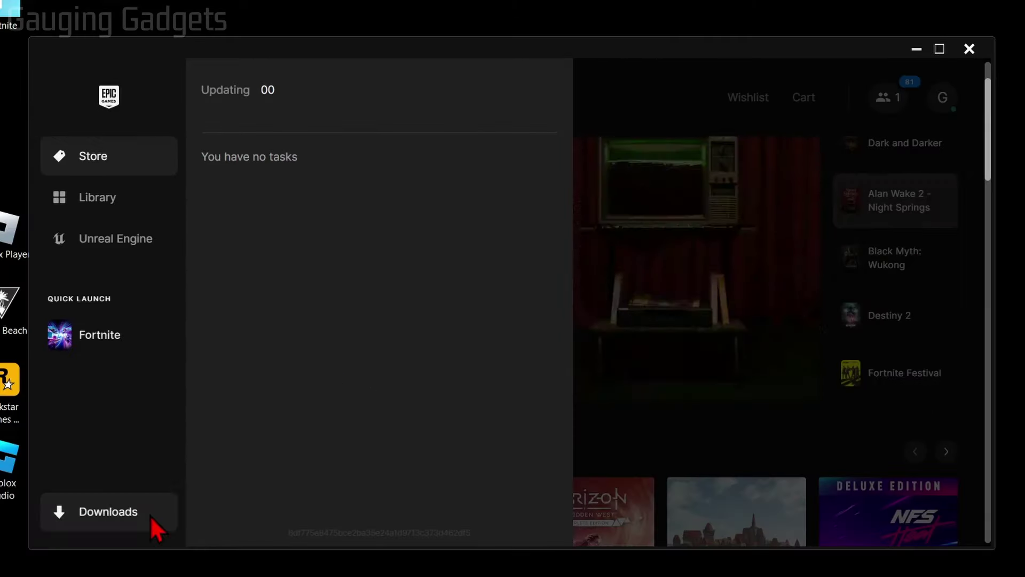
left_click(151, 517)
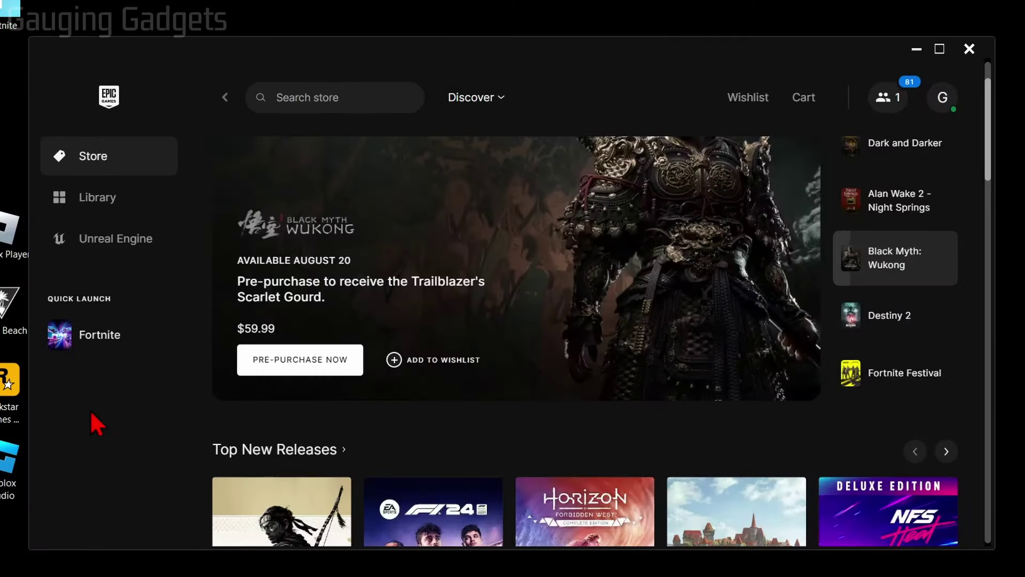
Step: Launch Fortnite and start matchmaking in Zero Build Battle Royale
mouse_move(100, 333)
left_click(78, 343)
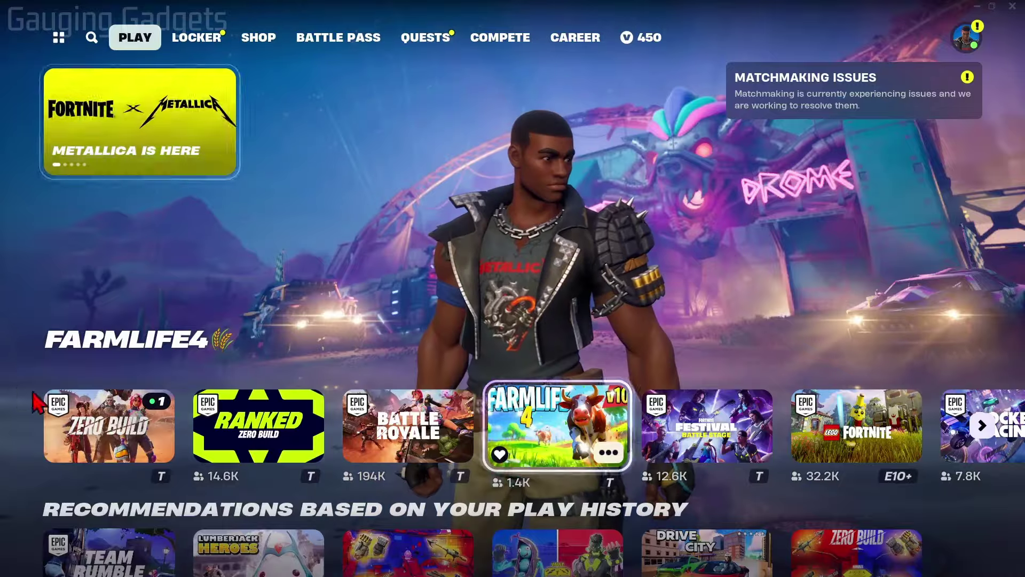
left_click(108, 407)
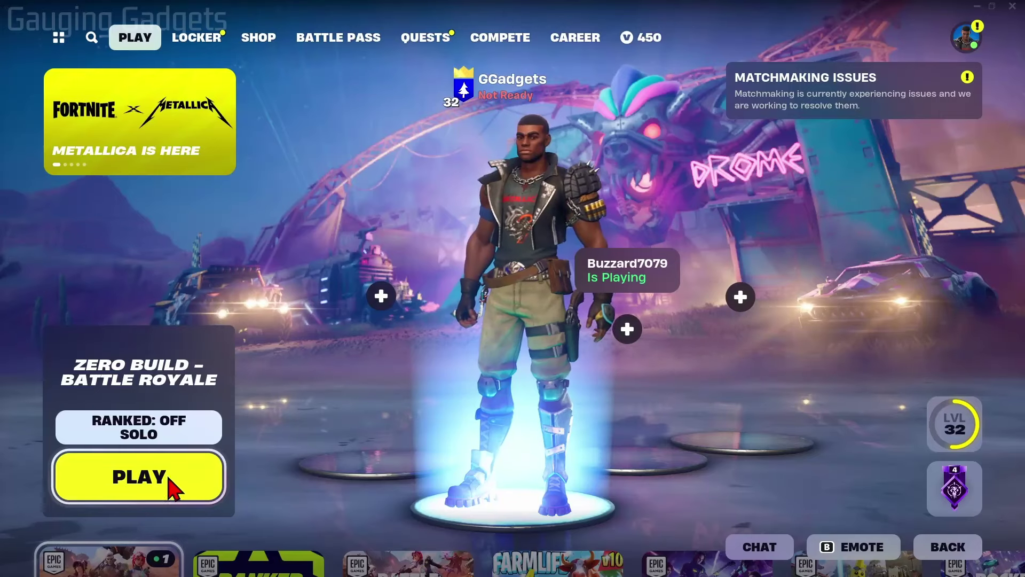
left_click(171, 481)
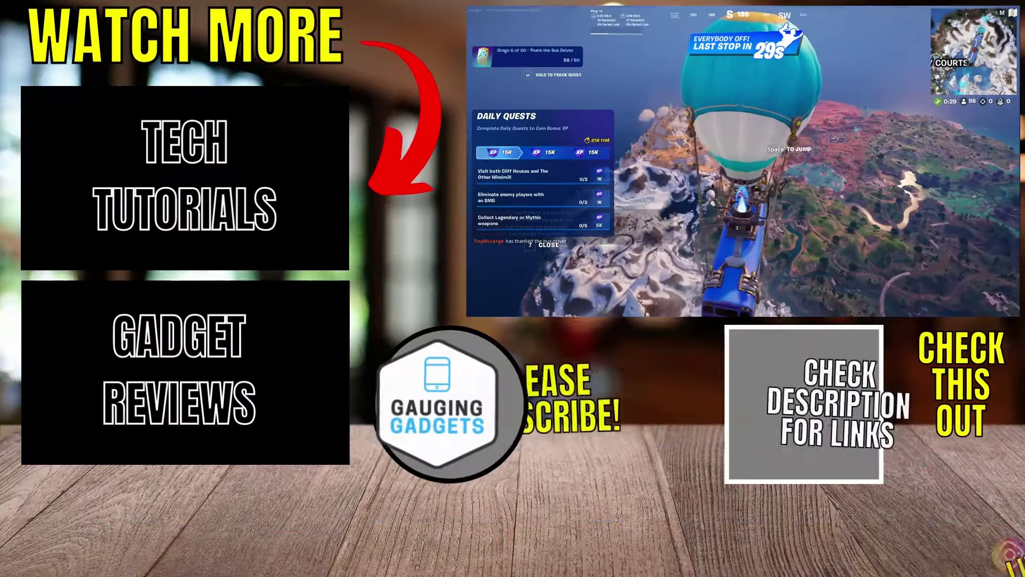